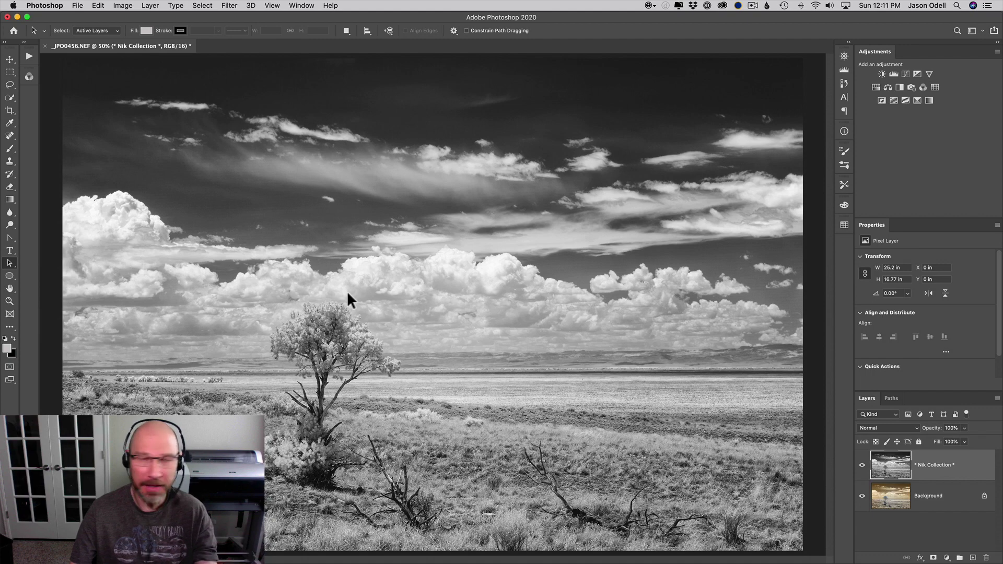
Zoom to 200% and scroll across the dark sky to inspect its banding, then zoom back out
key("super+plus")
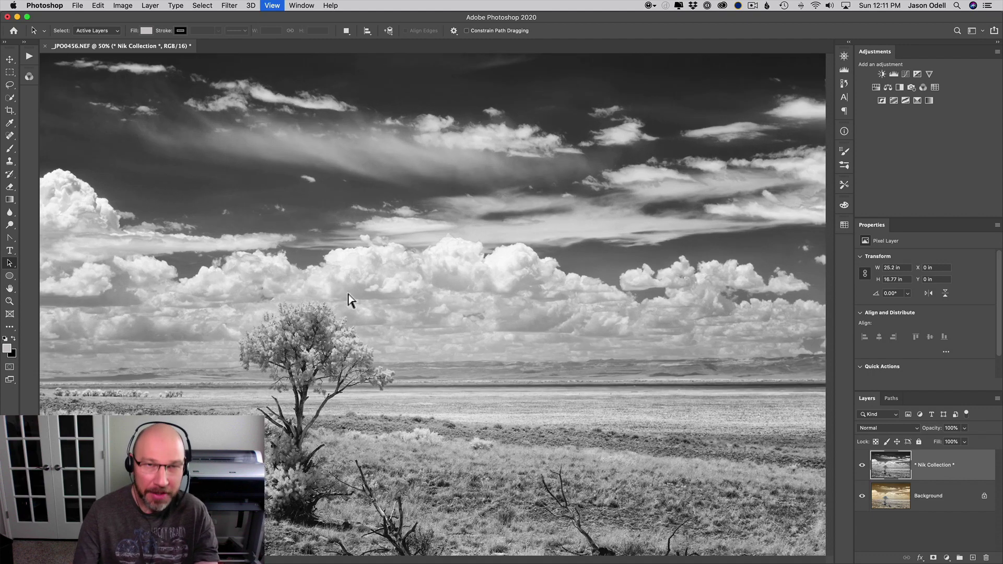
key("super+plus")
key("super+plus")
scroll(345, 282, "up", 5)
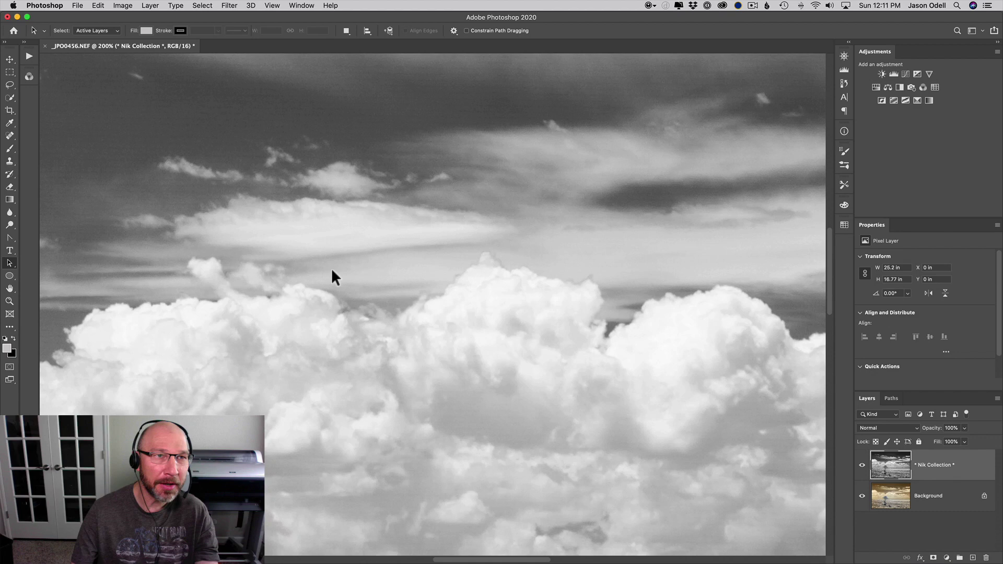
scroll(331, 269, "up", 5)
scroll(314, 261, "up", 5)
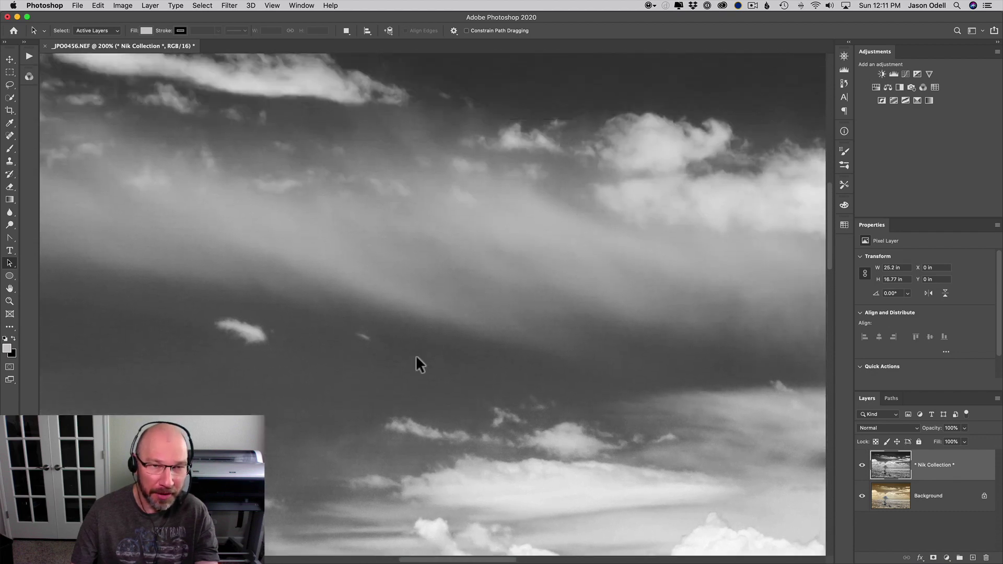
scroll(454, 358, "left", 2)
scroll(493, 354, "left", 2)
scroll(444, 345, "left", 10)
scroll(402, 342, "left", 2)
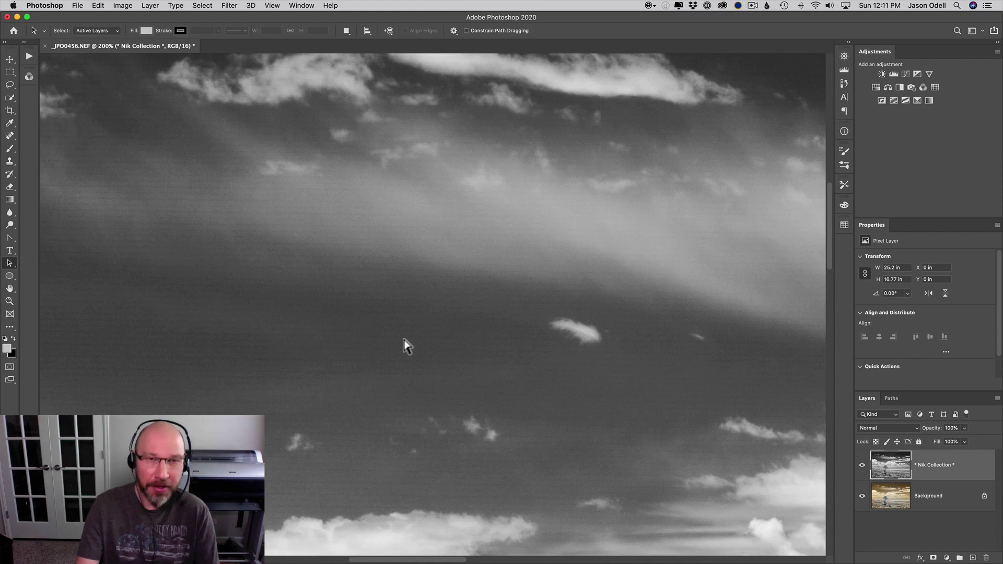
key("ctrl+minus")
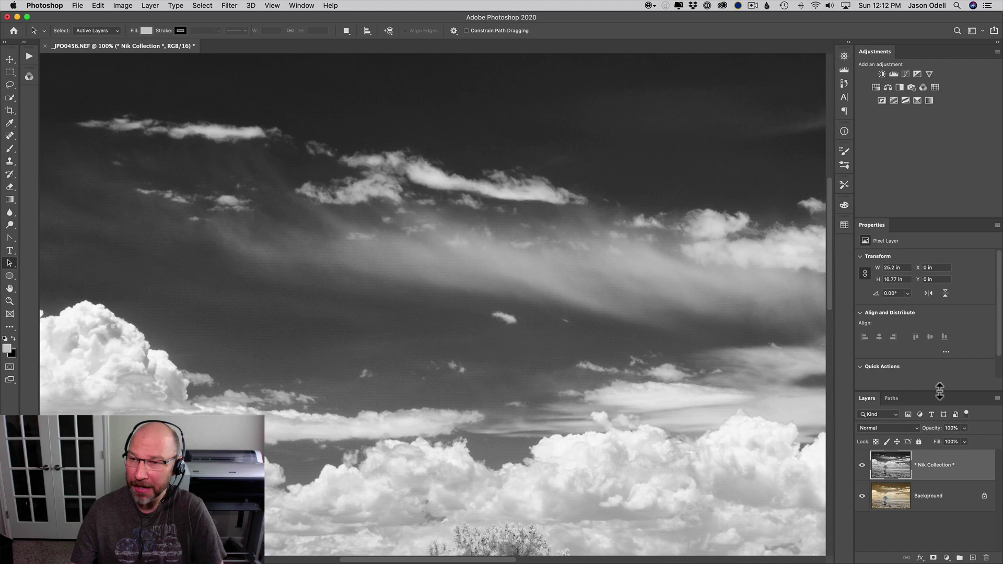
Duplicate the Nik Collection layer as a new top layer named 'Banding'
right_click(941, 475)
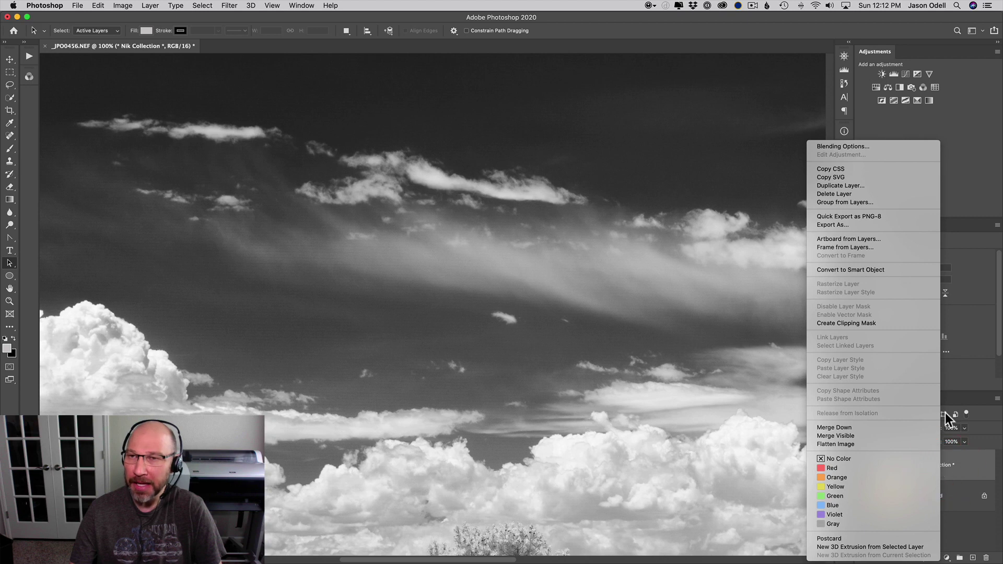
left_click(882, 186)
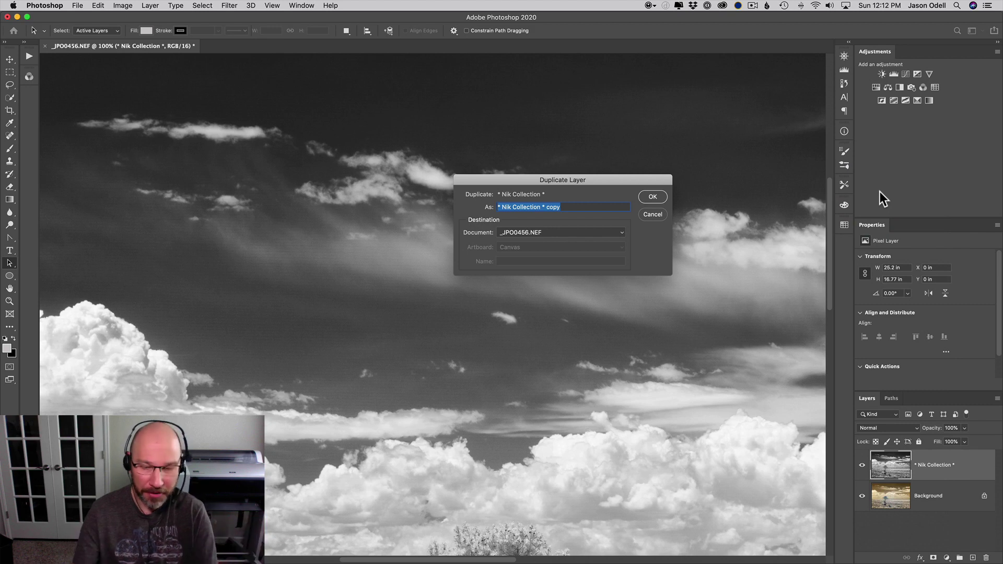
type("Banding")
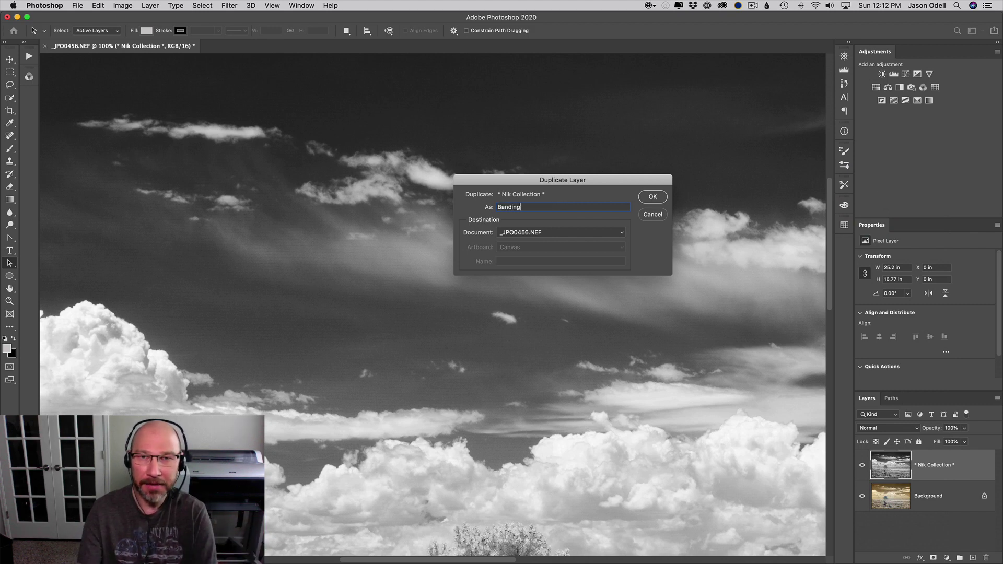
key("Return")
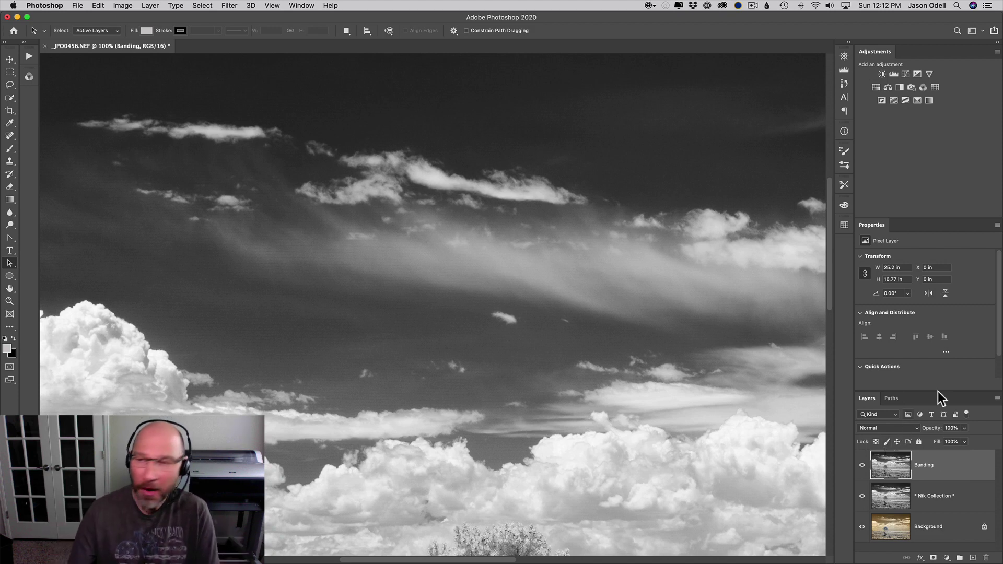
Open Surface Blur, preview a smooth sky patch at 200%, with Radius 6 and Threshold selected
left_click(229, 7)
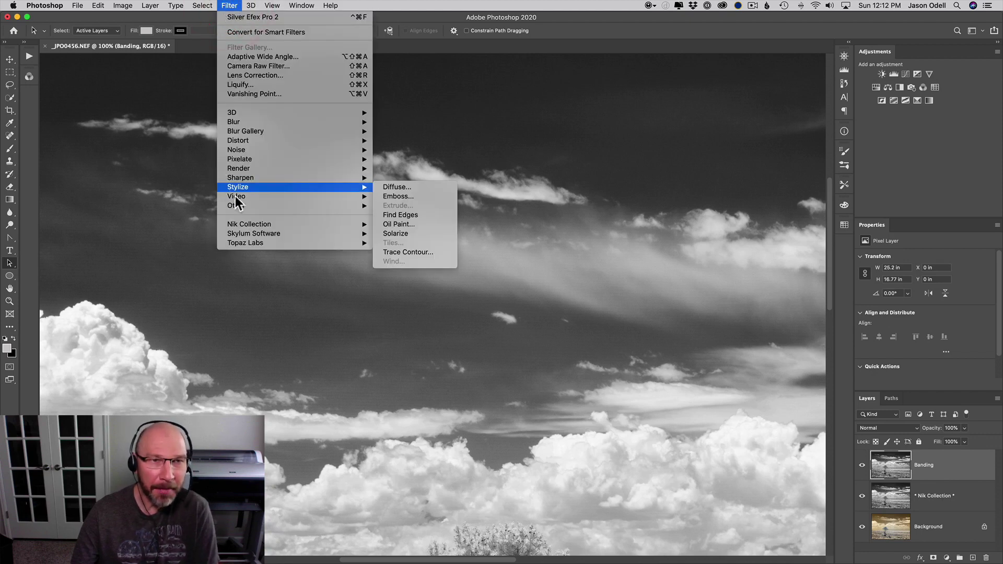
mouse_move(242, 121)
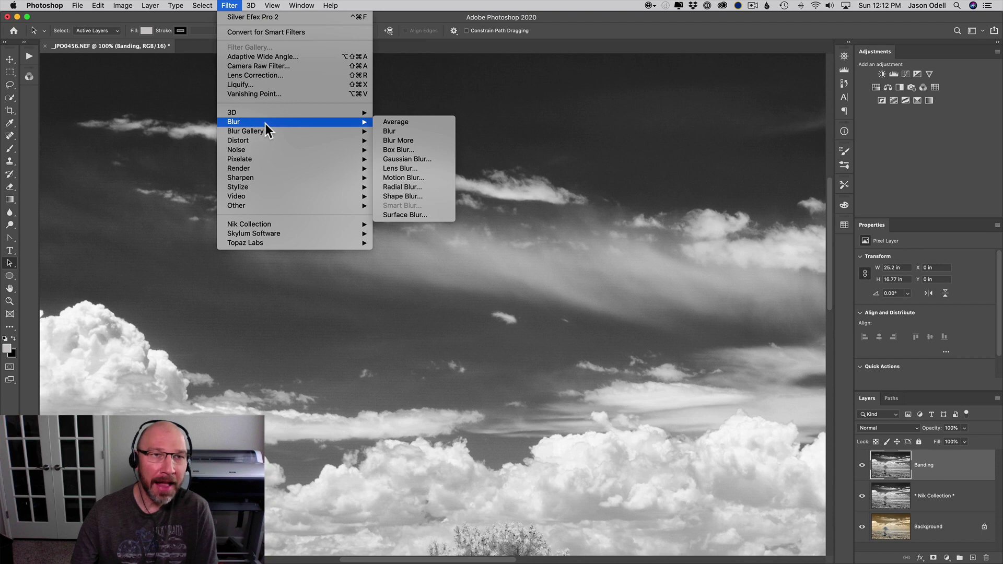
left_click(434, 215)
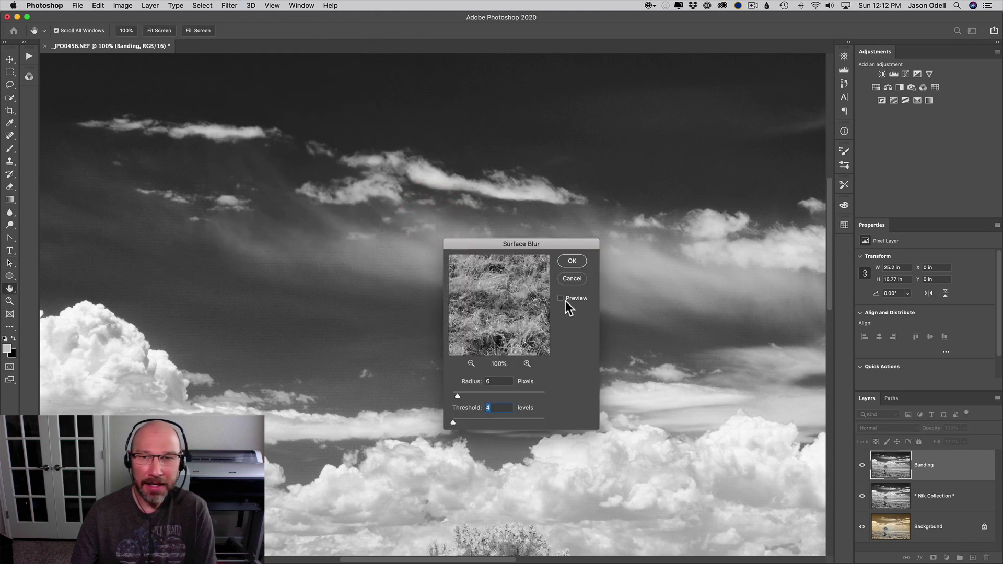
left_click_drag(534, 245, 456, 120)
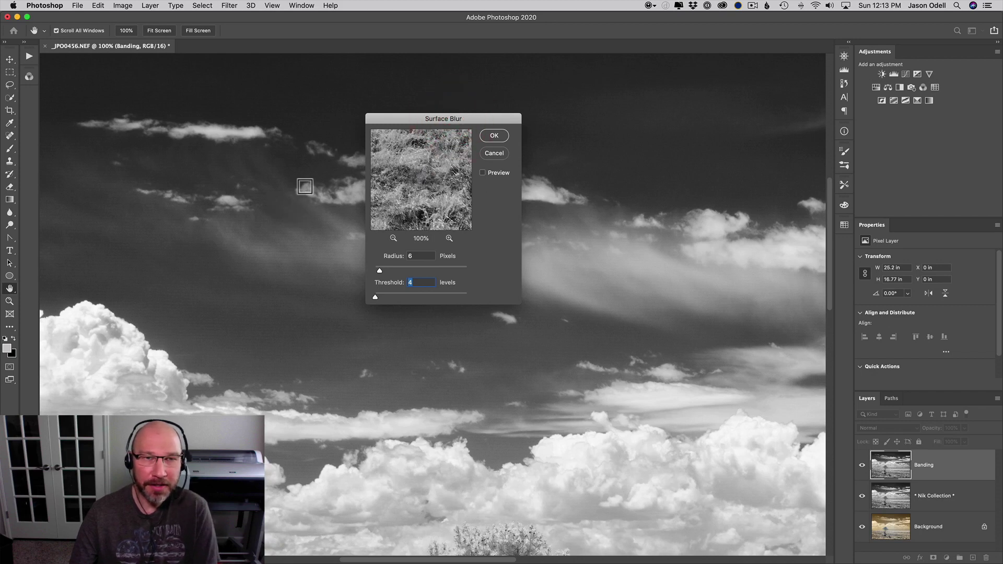
left_click(305, 187)
left_click(318, 224)
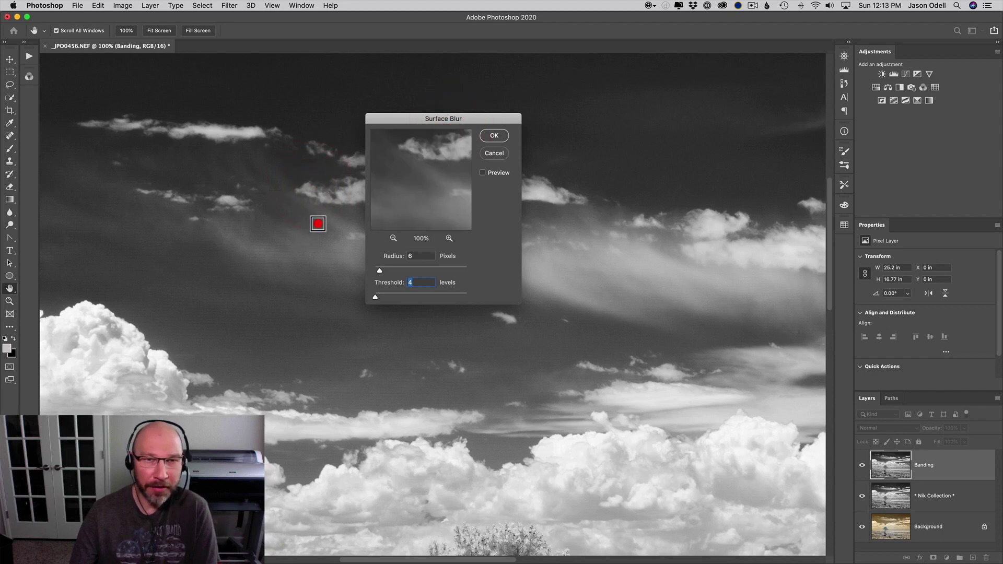
left_click(449, 238)
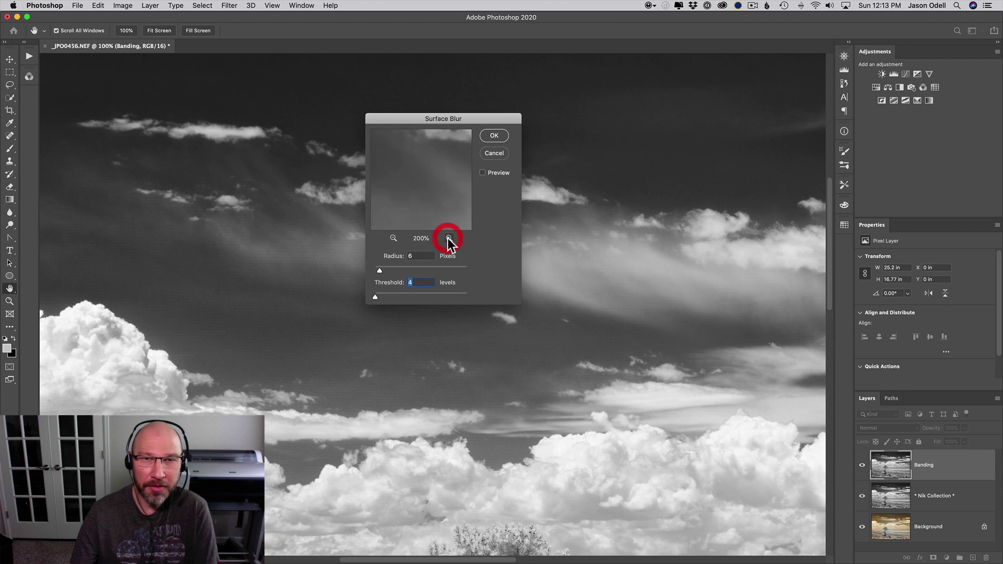
left_click(393, 256)
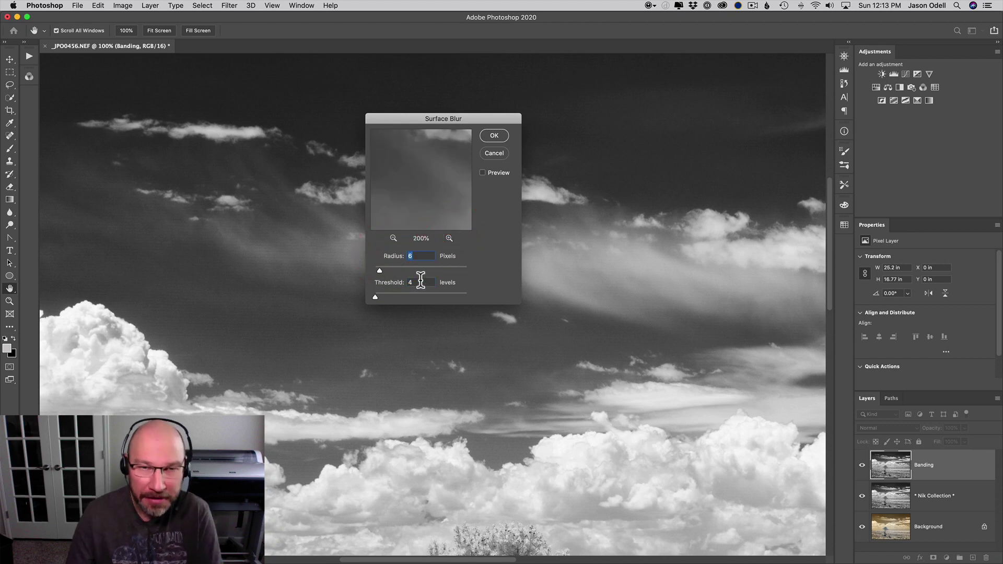
left_click(394, 280)
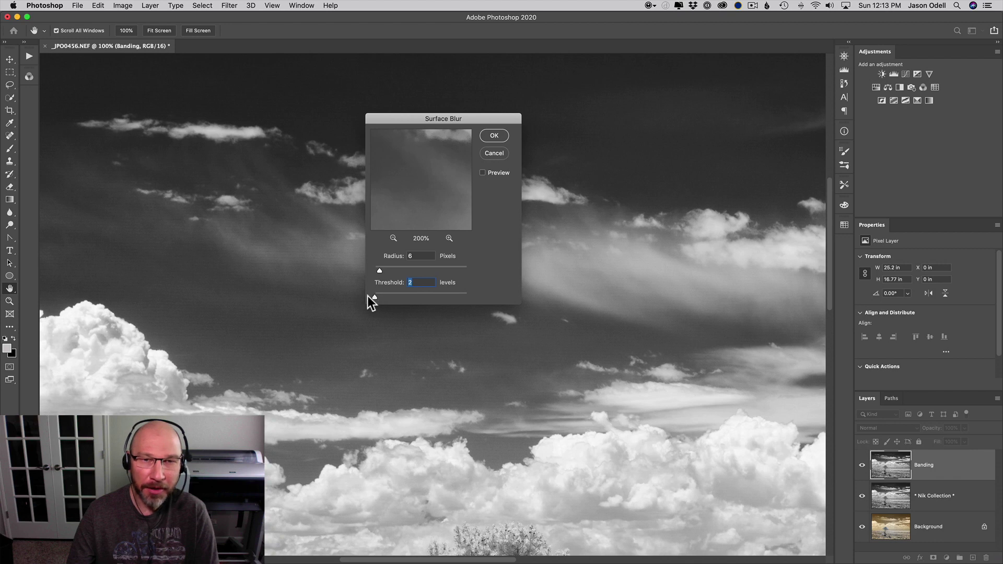
Try Surface Blur Threshold values 2 and 89, then settle on 4 levels at Radius 6
left_click_drag(377, 297, 374, 297)
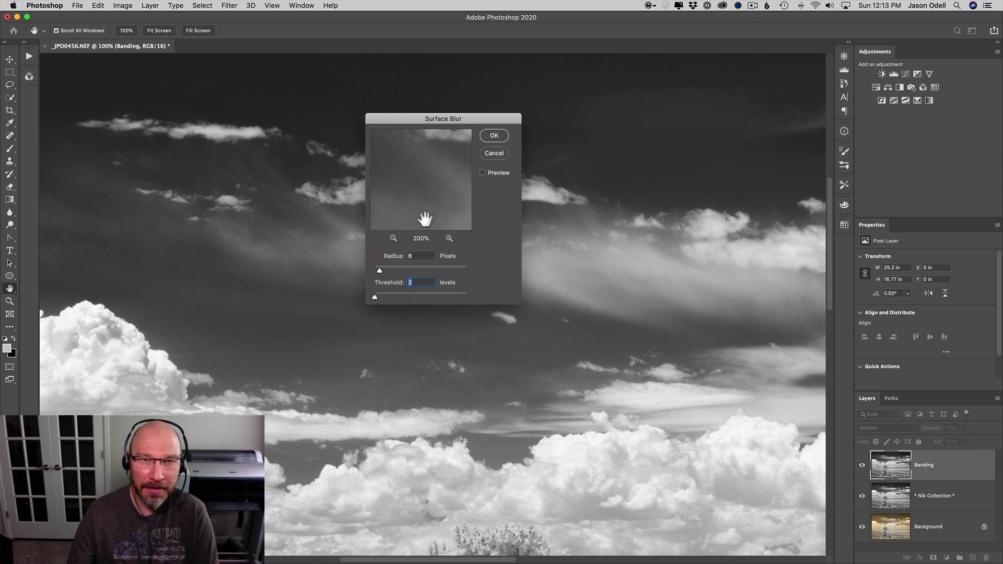
left_click(425, 170)
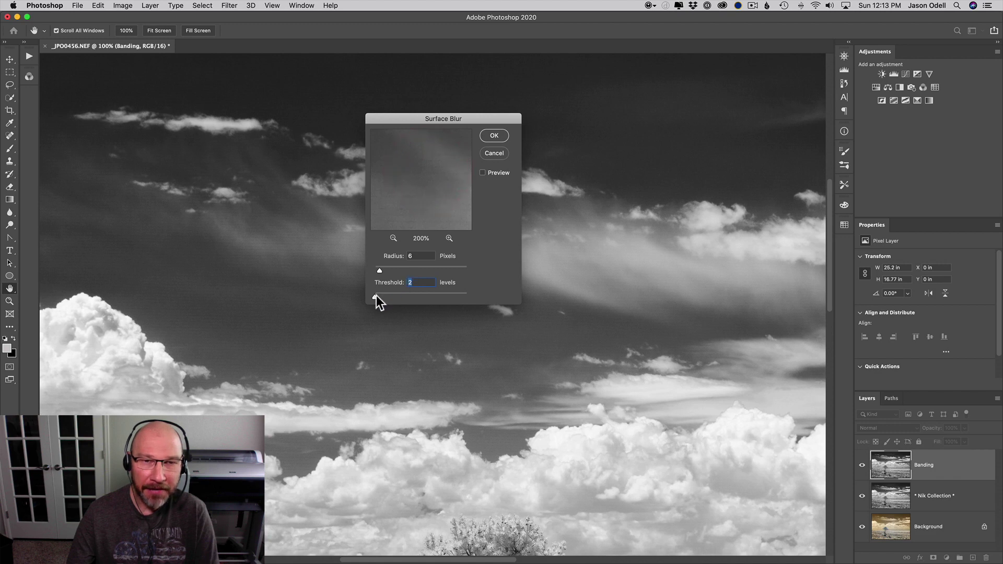
left_click(406, 297)
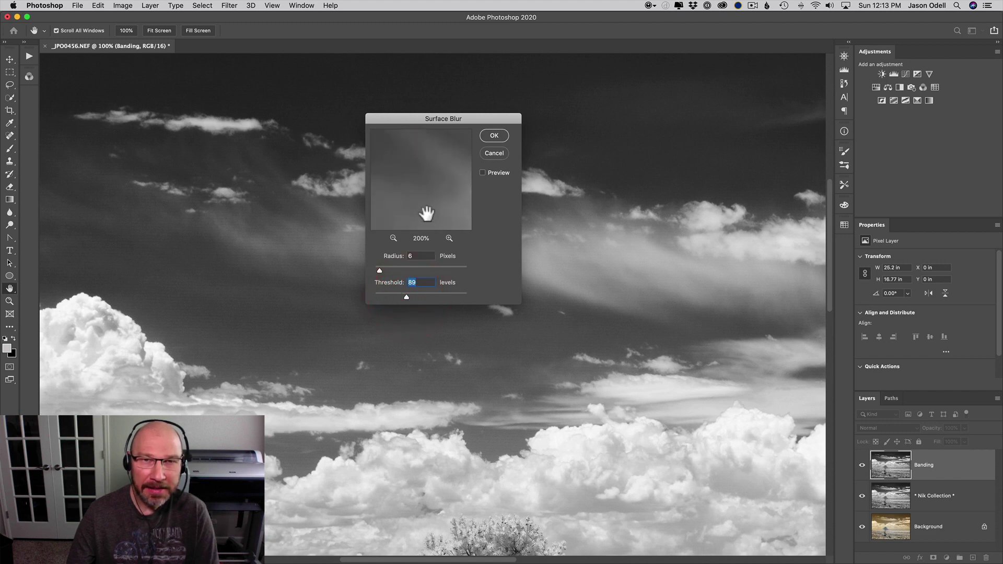
left_click_drag(405, 168, 390, 152)
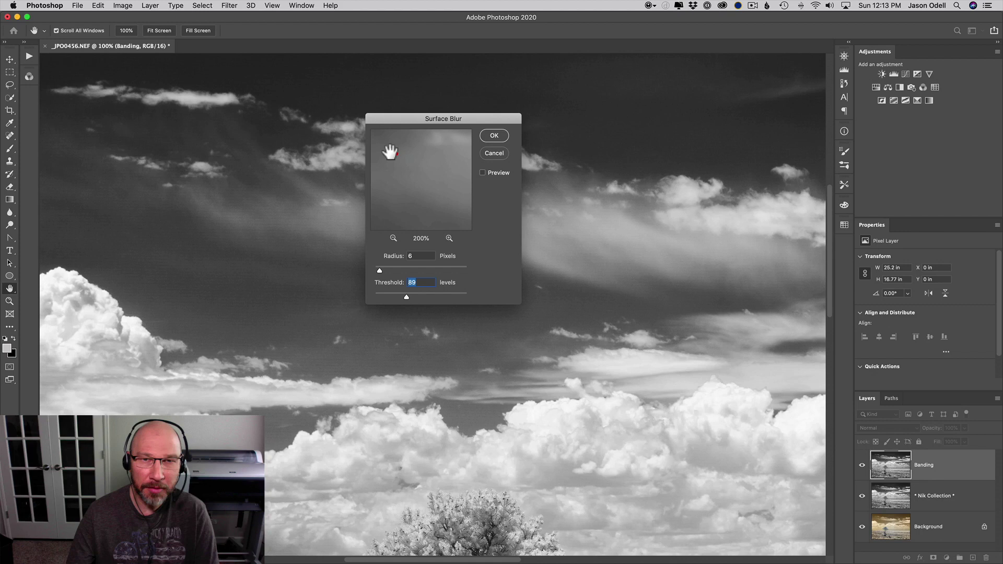
left_click(491, 172)
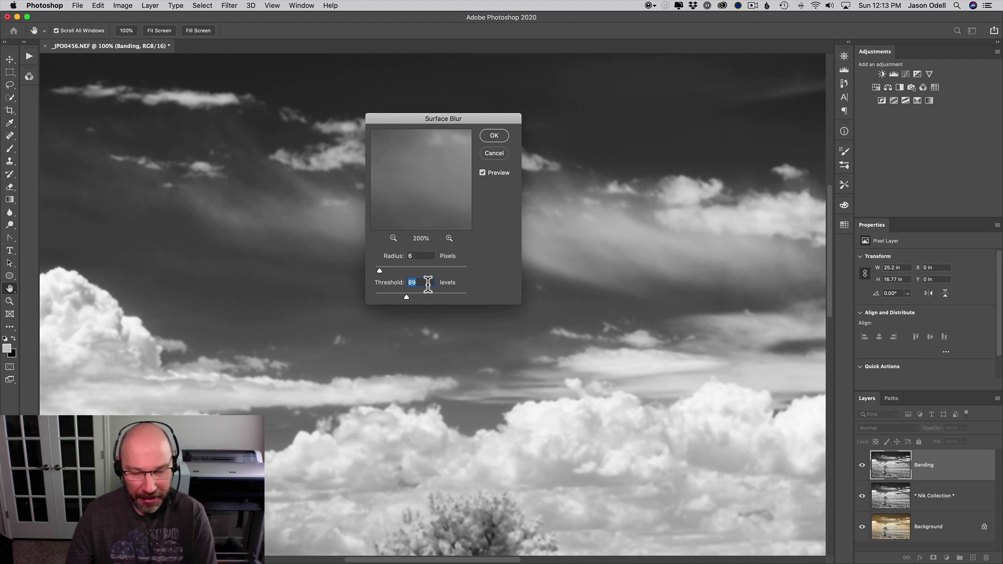
type("4")
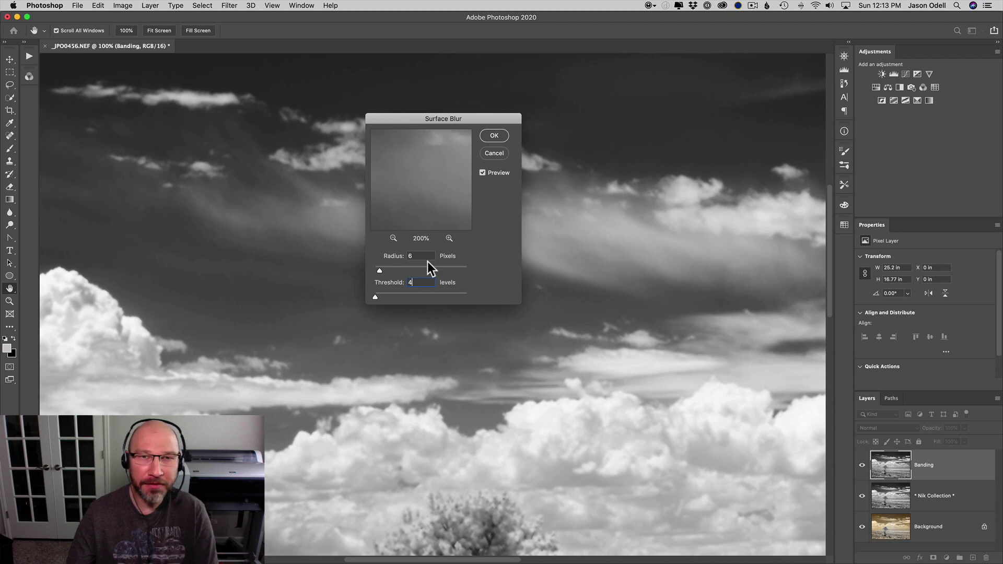
Compare the zoomed sky with Preview on and off, then apply the Surface Blur
left_click(496, 178)
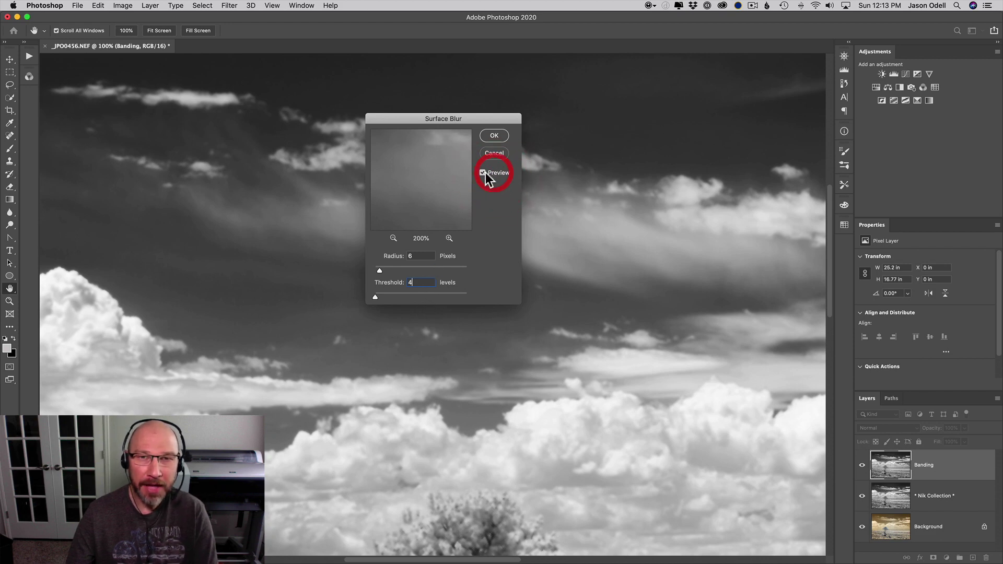
left_click(484, 177)
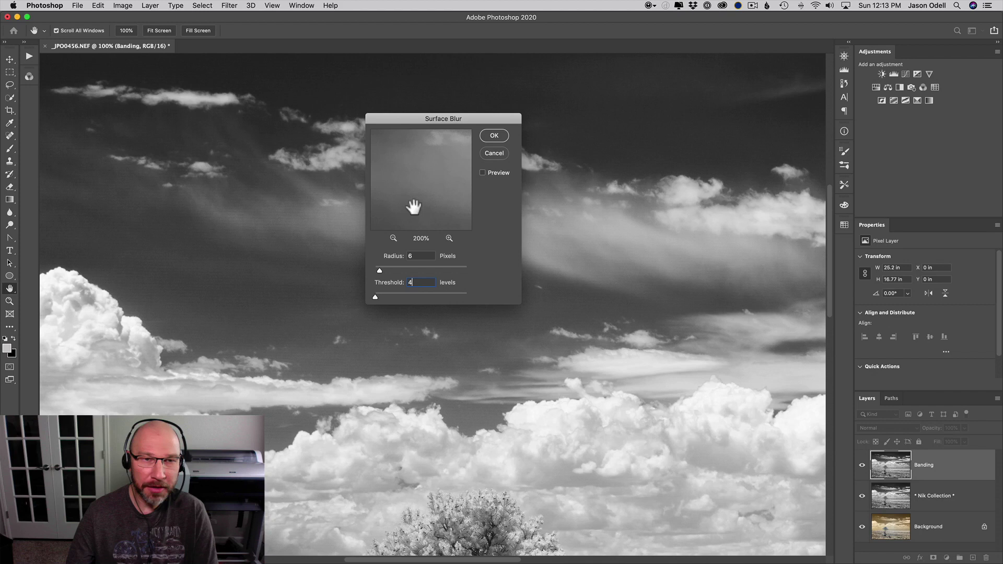
left_click(314, 225)
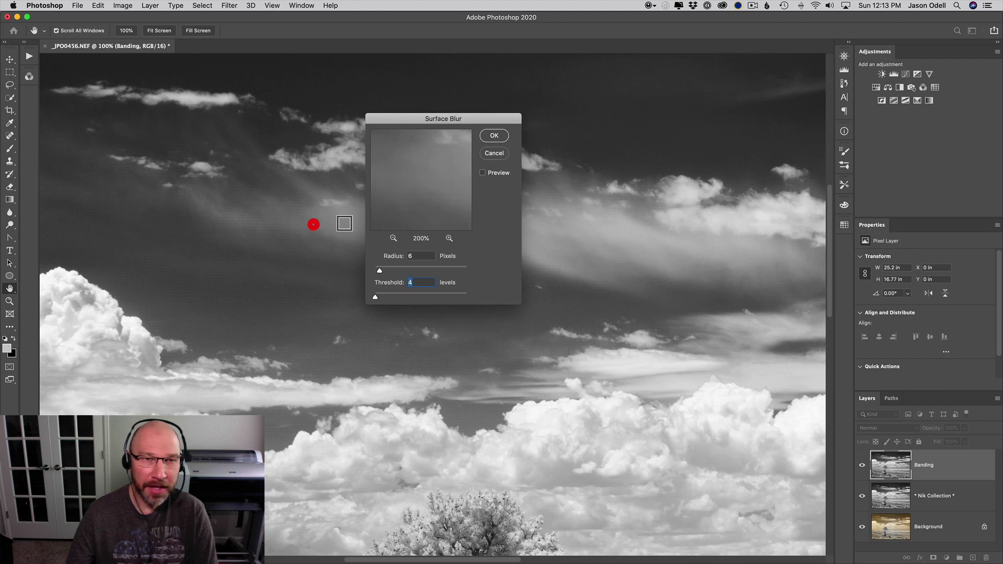
left_click_drag(443, 119, 549, 186)
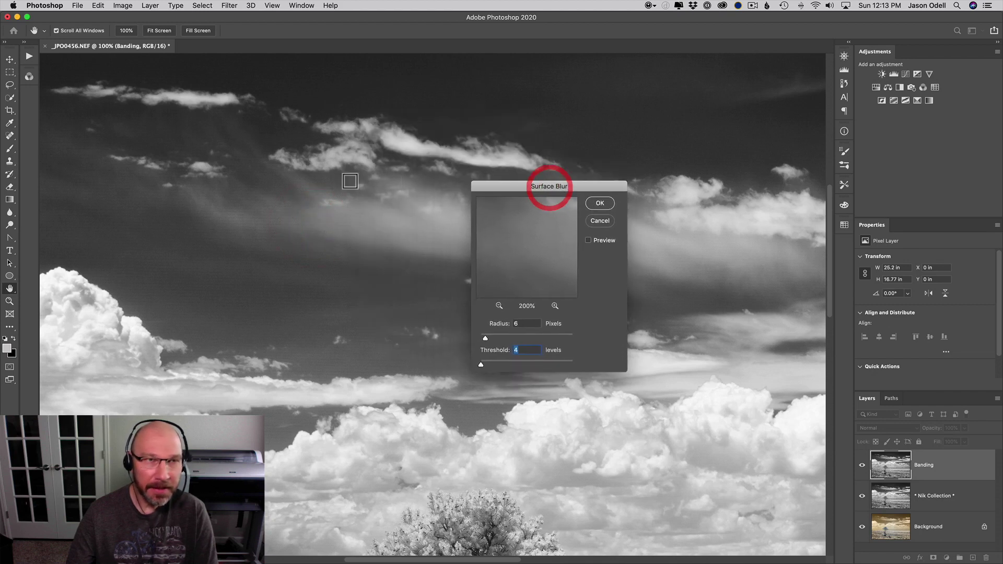
left_click(350, 181, "super")
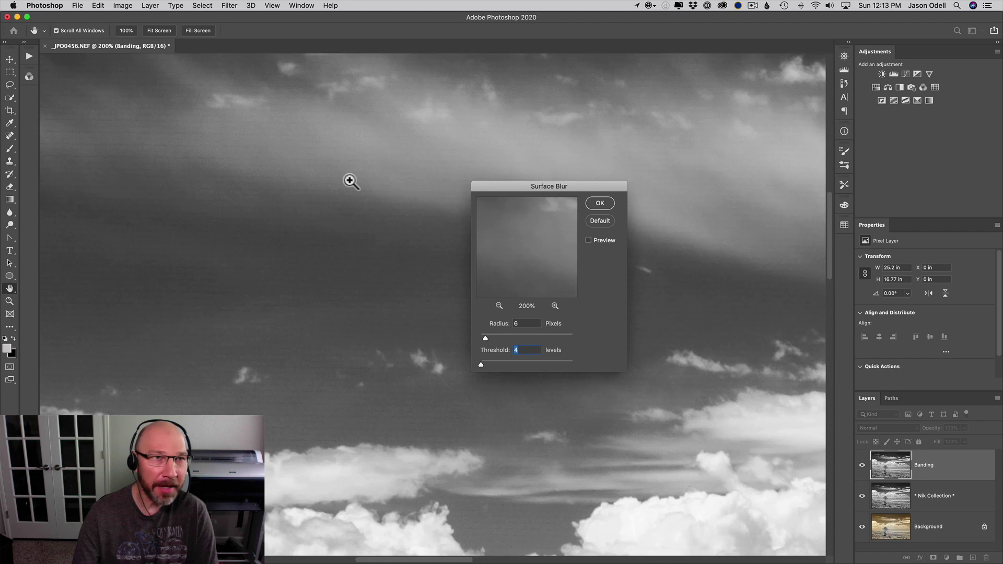
left_click(350, 181, "super")
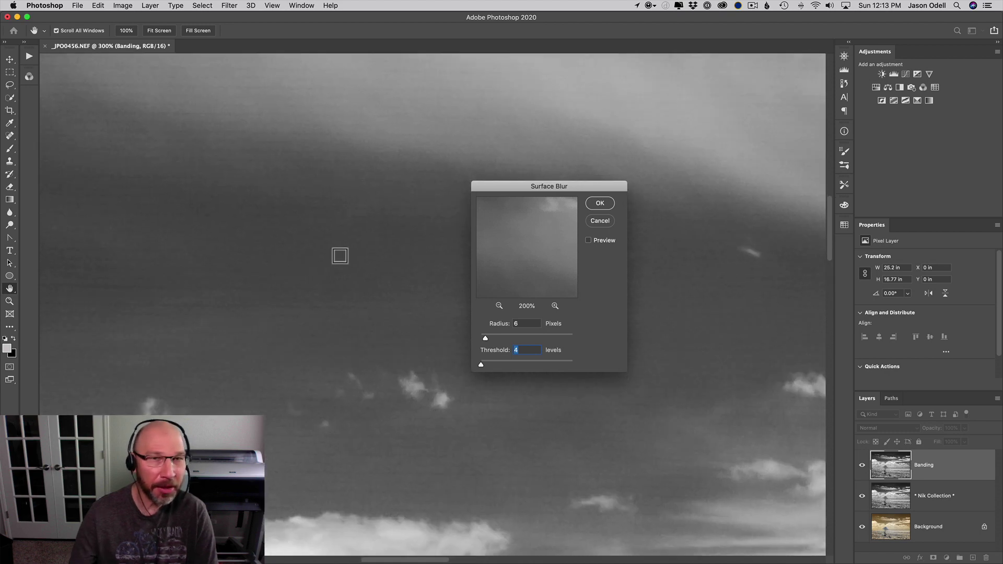
left_click(601, 240)
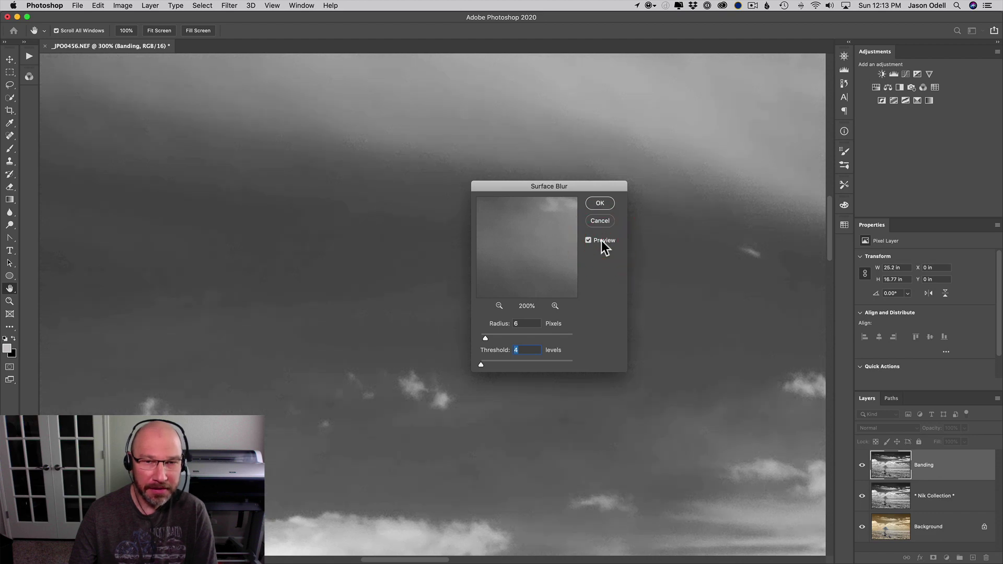
left_click(601, 240)
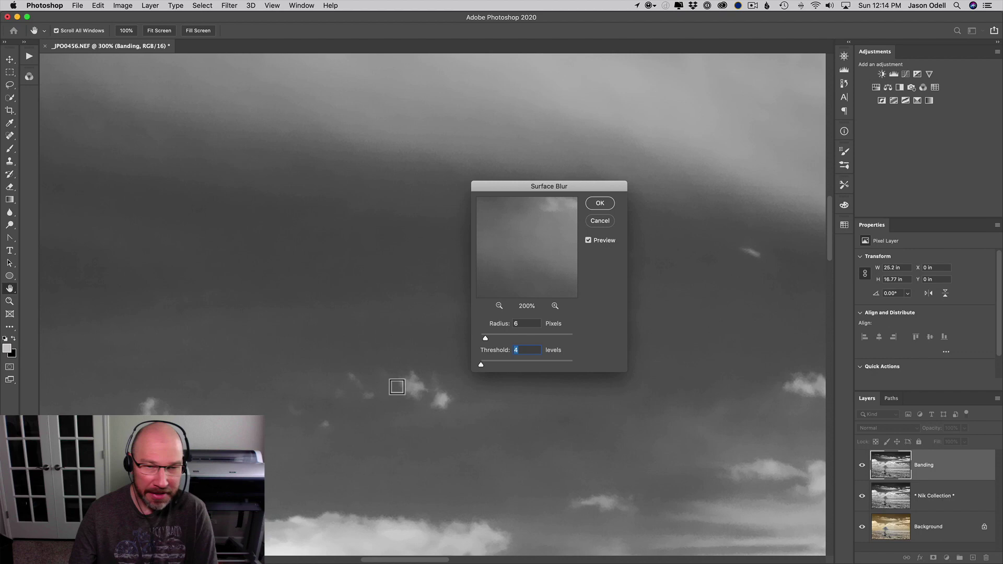
scroll(402, 385, "down", 2)
scroll(405, 385, "down", 1)
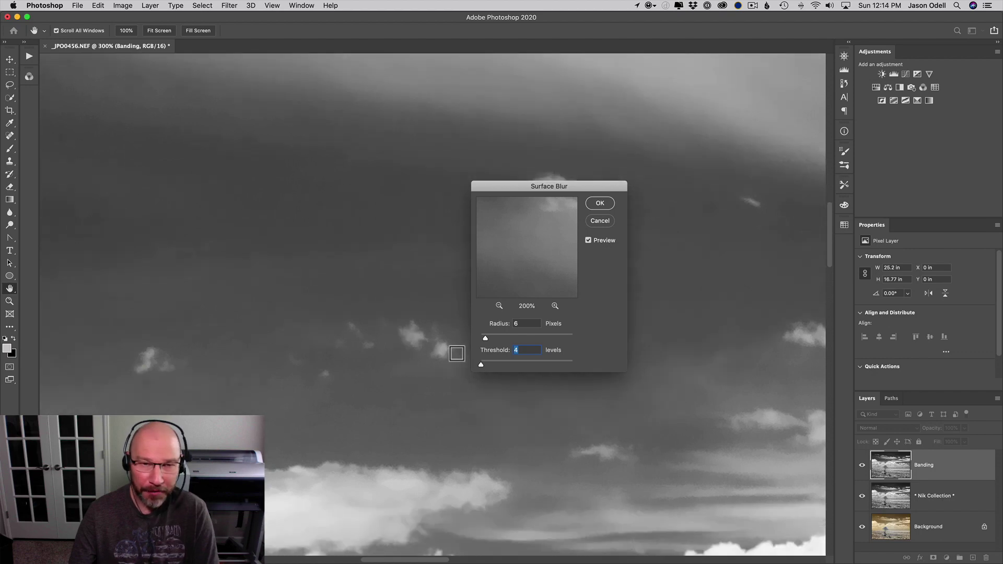
left_click(598, 244)
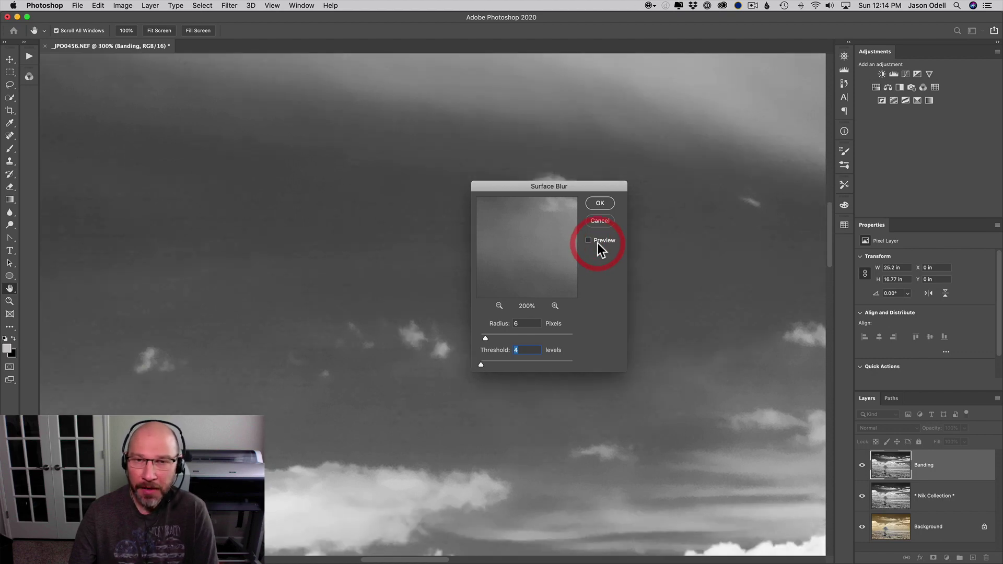
left_click(515, 323)
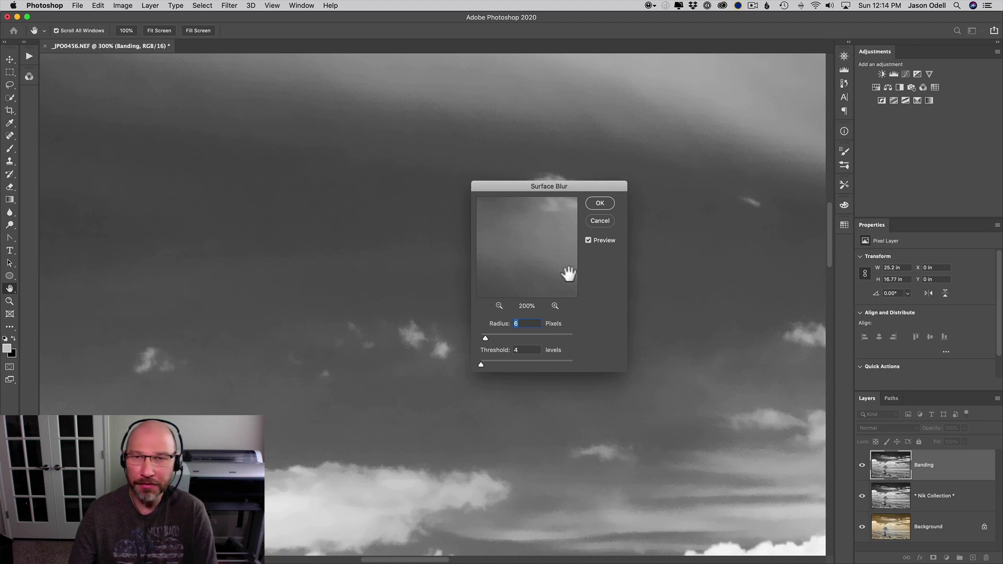
left_click(595, 206)
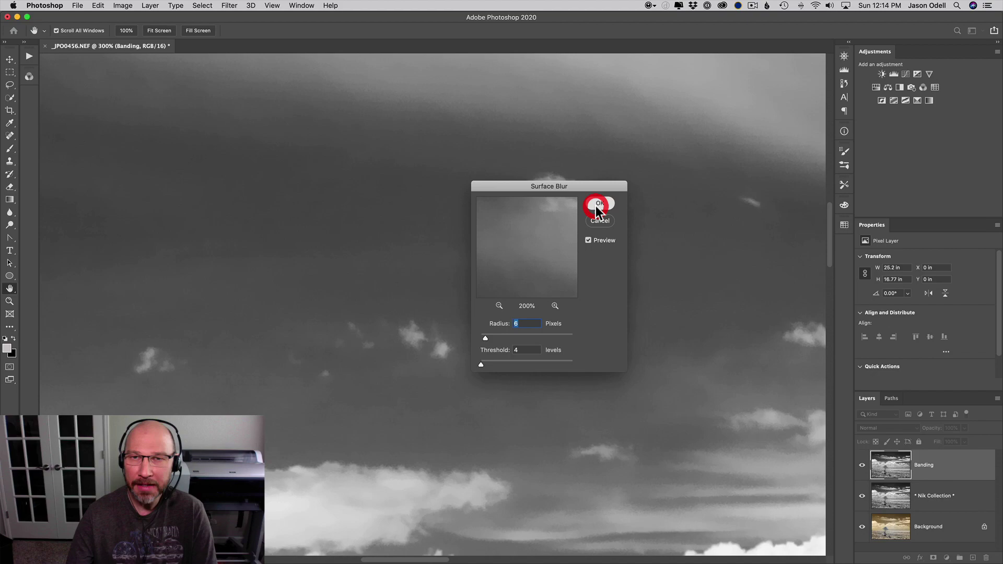
key("ctrl+0")
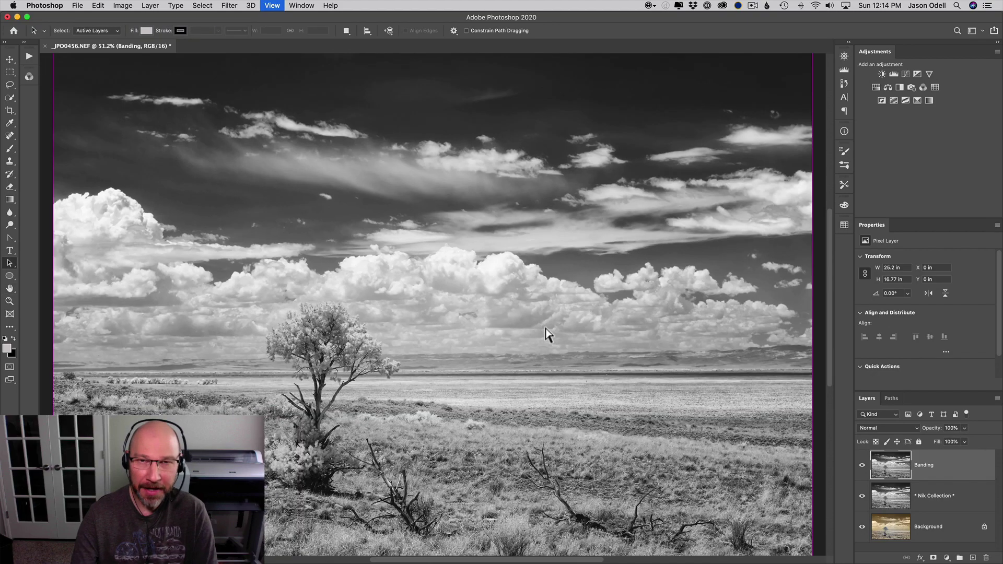
key("ctrl+minus")
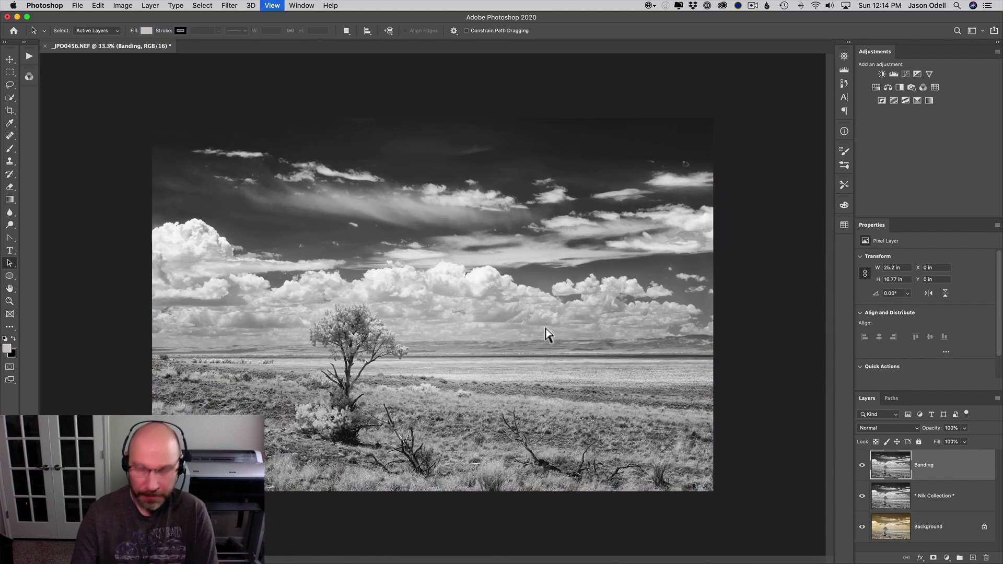
key("ctrl+plus")
key("ctrl+plus")
key("ctrl+plus")
key("ctrl+plus")
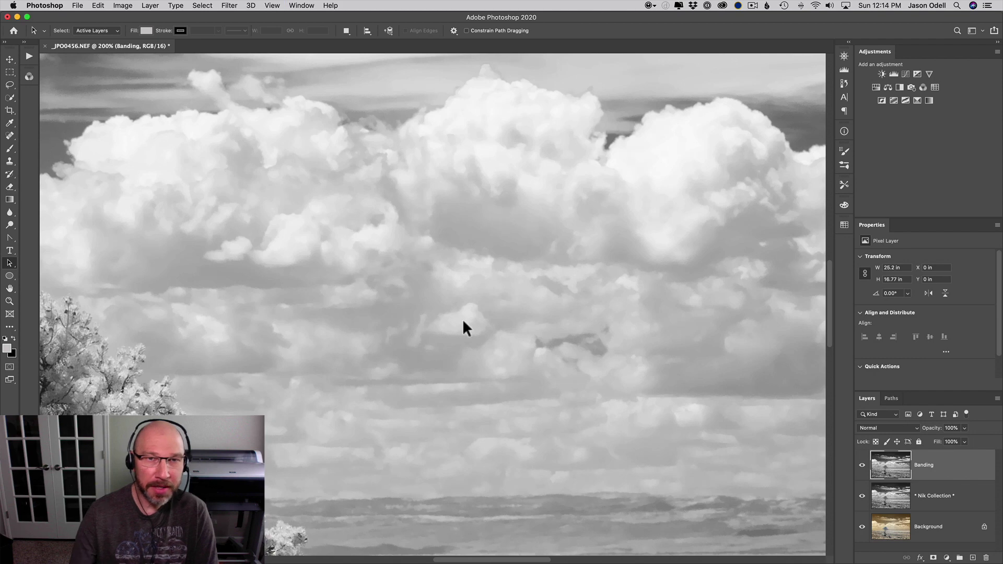
scroll(464, 328, "up", 5)
scroll(446, 324, "up", 5)
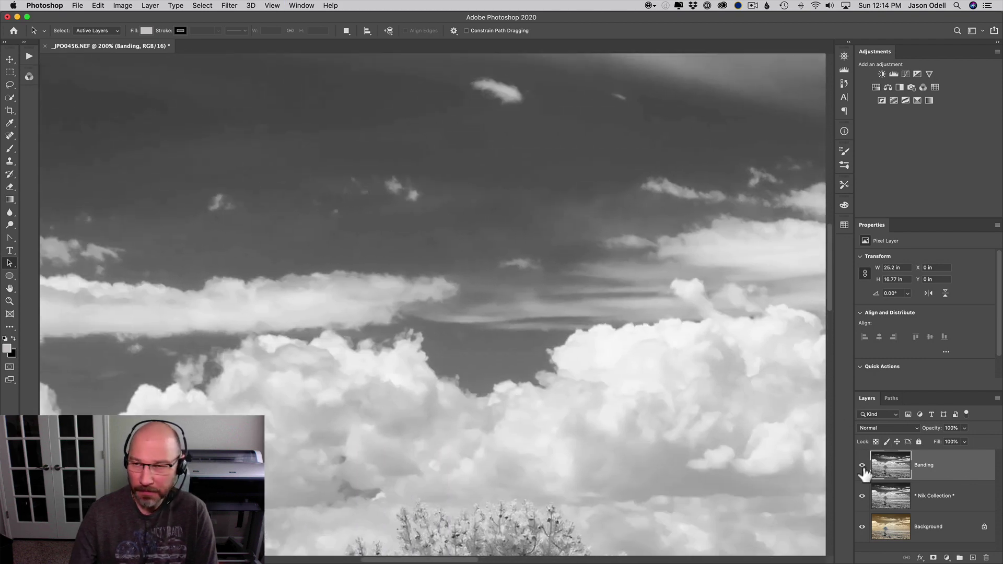
left_click(862, 466)
left_click(862, 466)
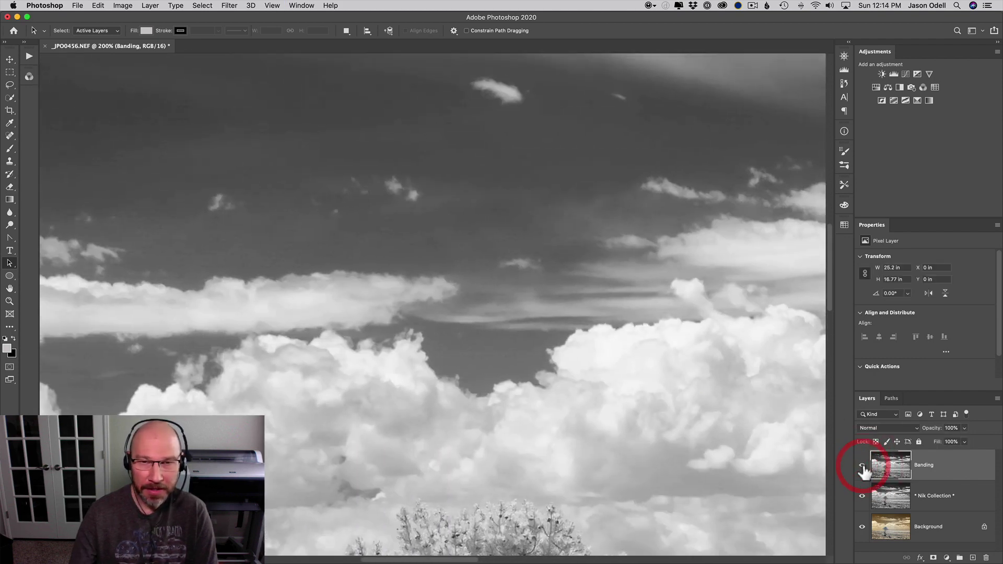
left_click(861, 466)
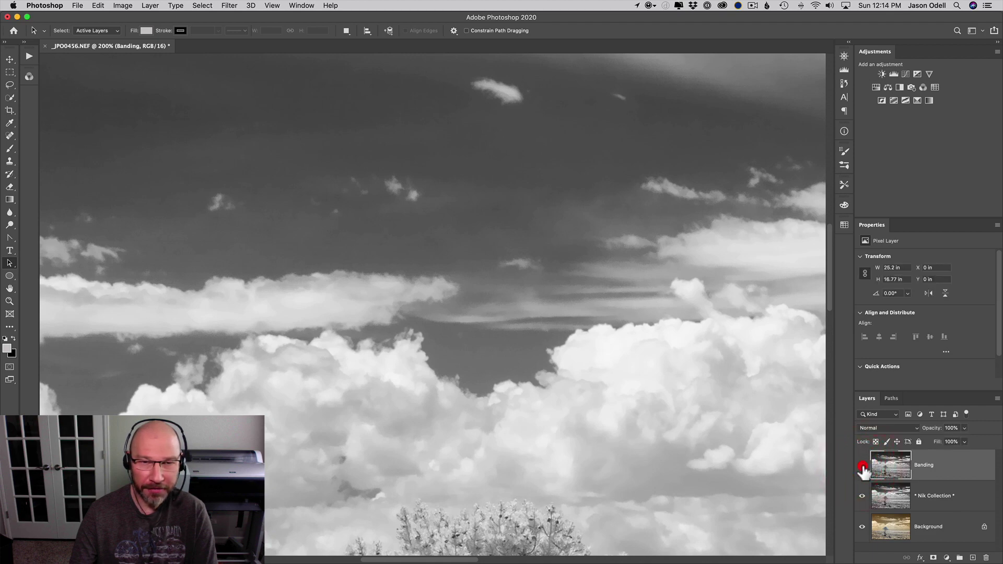
left_click(862, 466)
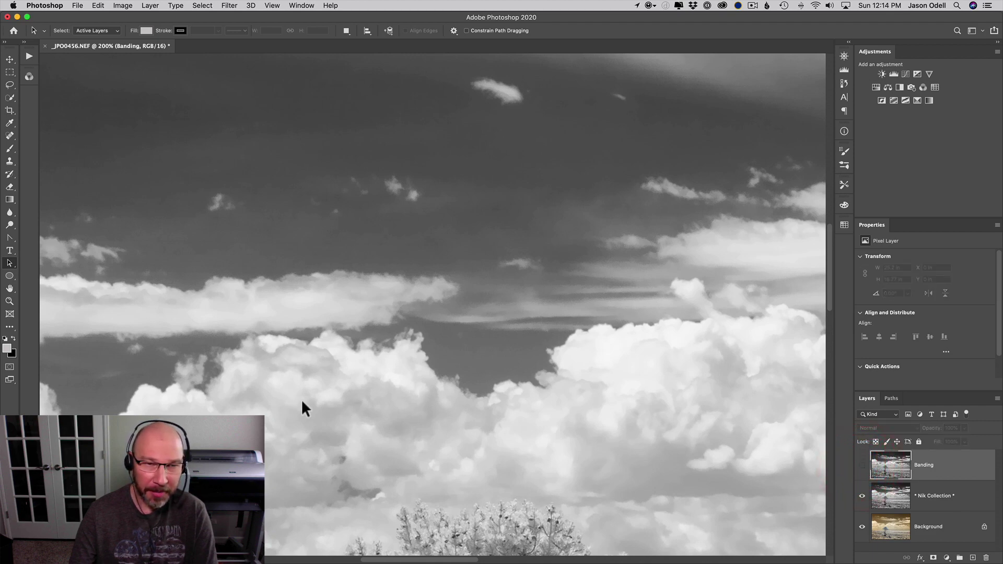
left_click(862, 465)
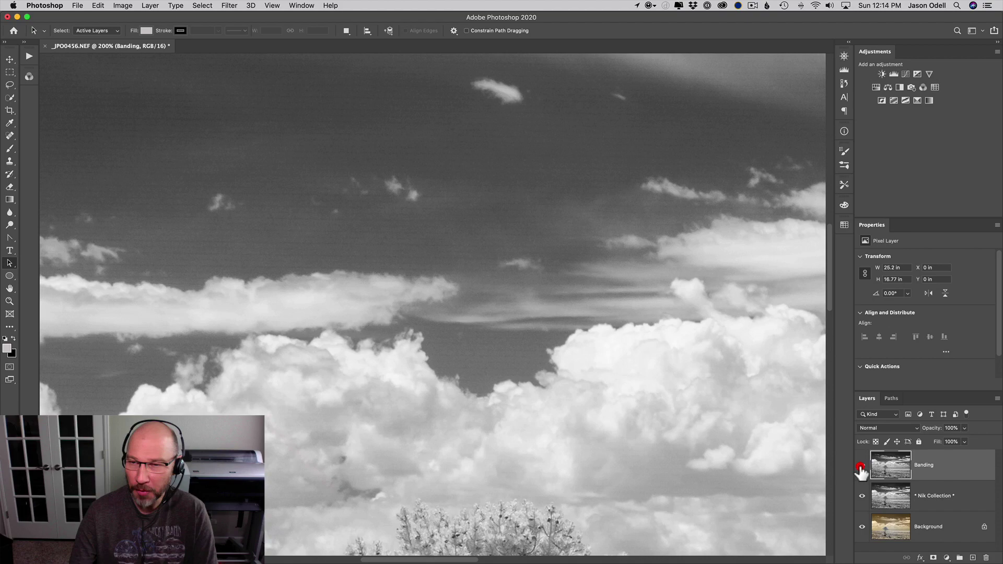
key("super+minus")
key("super+minus")
key("super+minus")
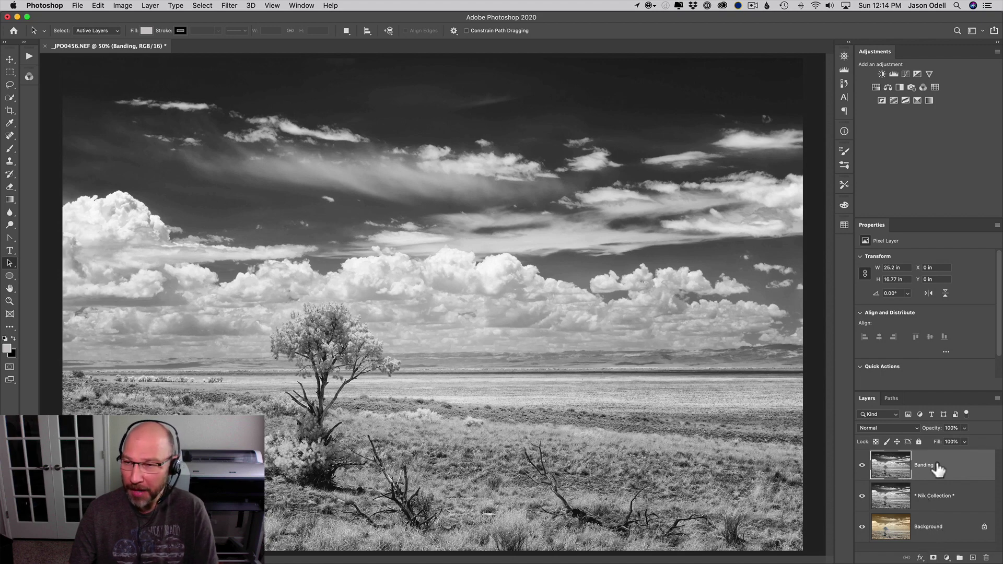
Add a layer mask to Banding and ready a 50% opacity brush at 200% zoom
left_click(933, 558)
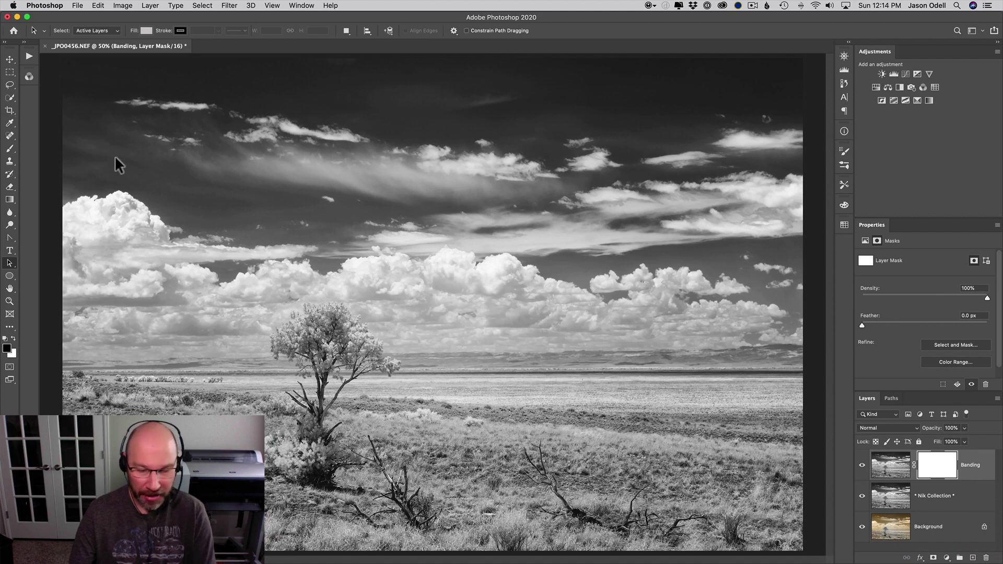
key("b")
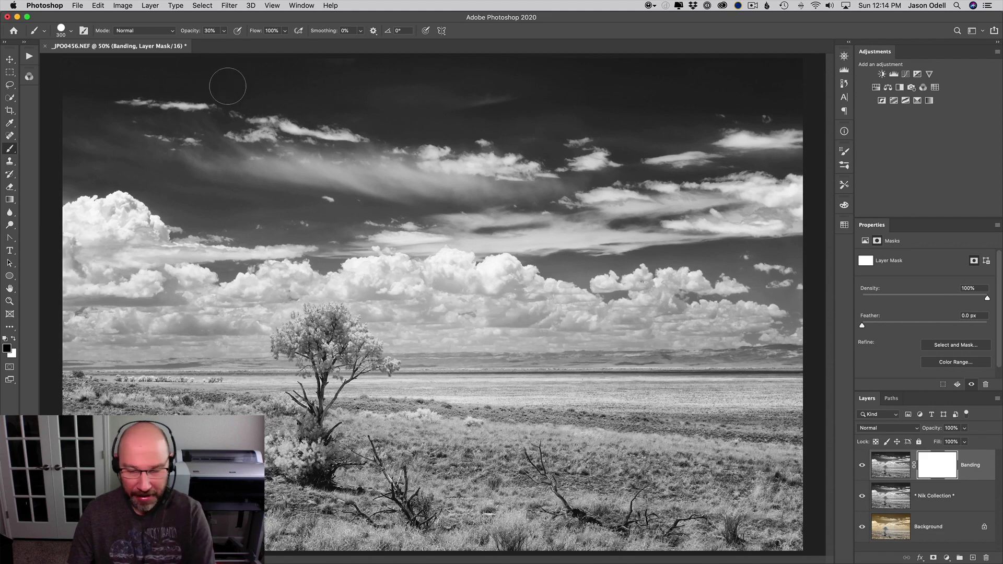
key("5")
key("super+0")
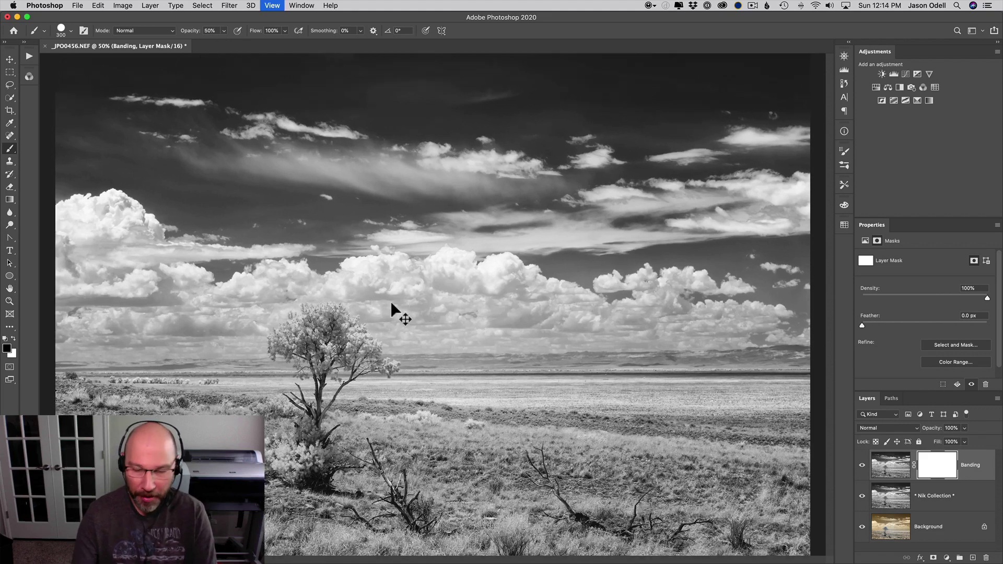
key("super+plus")
key("super+plus")
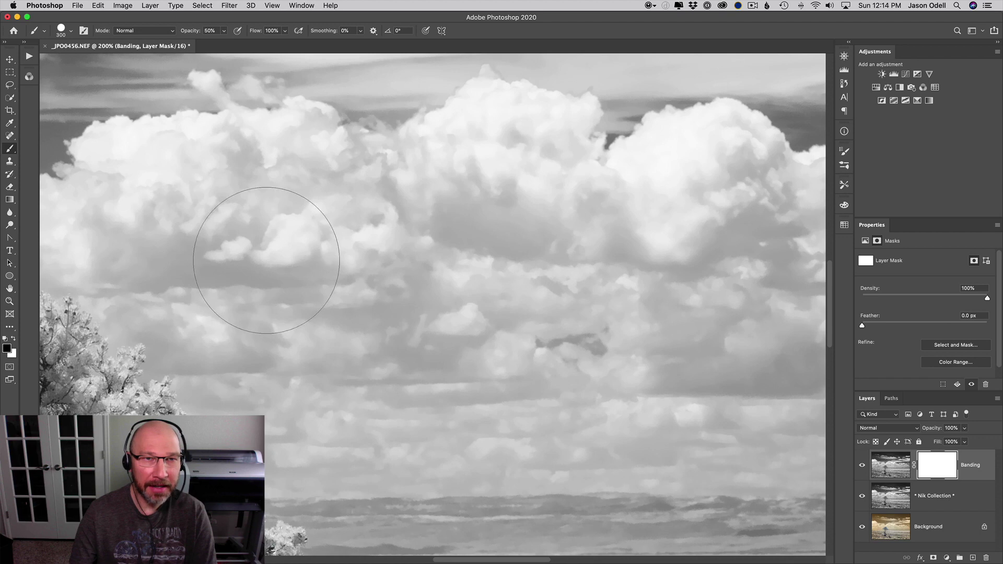
Paint black on the mask over the cumulus clouds to partly restore their detail
mouse_move(267, 260)
left_mouse_down()
mouse_move(280, 190)
mouse_move(206, 225)
left_mouse_up()
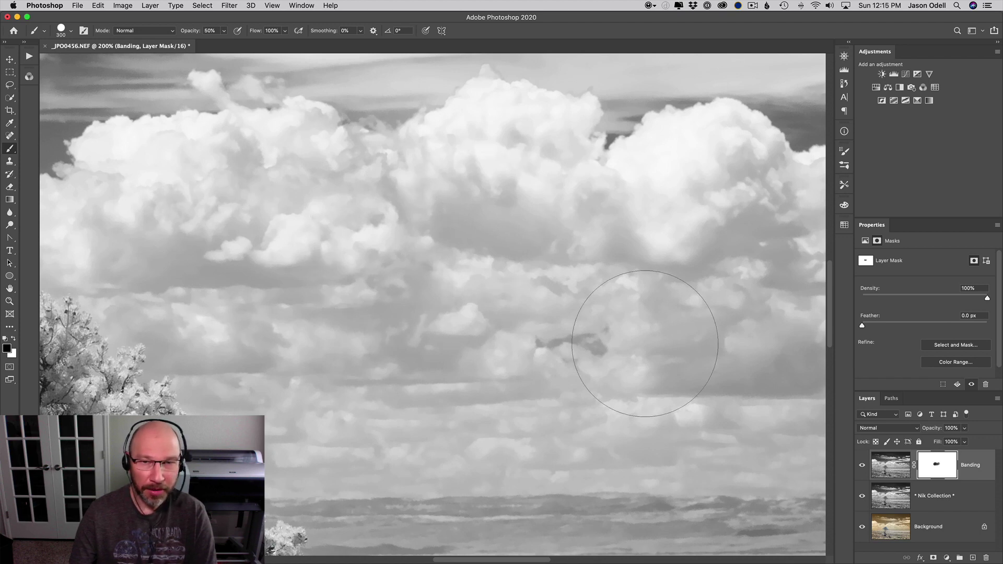
mouse_move(644, 343)
left_mouse_down()
mouse_move(672, 213)
mouse_move(794, 245)
mouse_move(559, 179)
mouse_move(207, 199)
left_mouse_up()
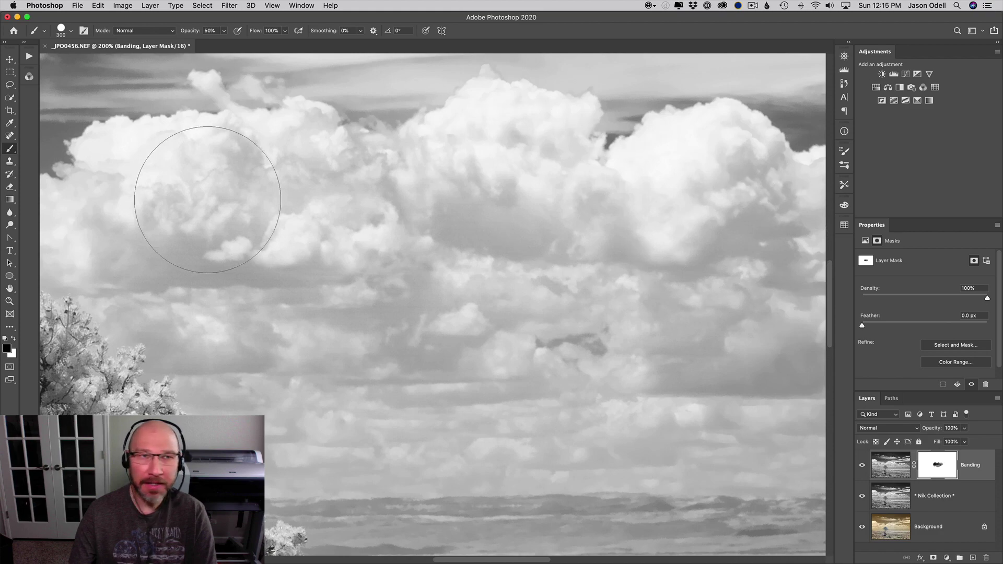
scroll(207, 200, "down", 3)
scroll(223, 213, "down", 2)
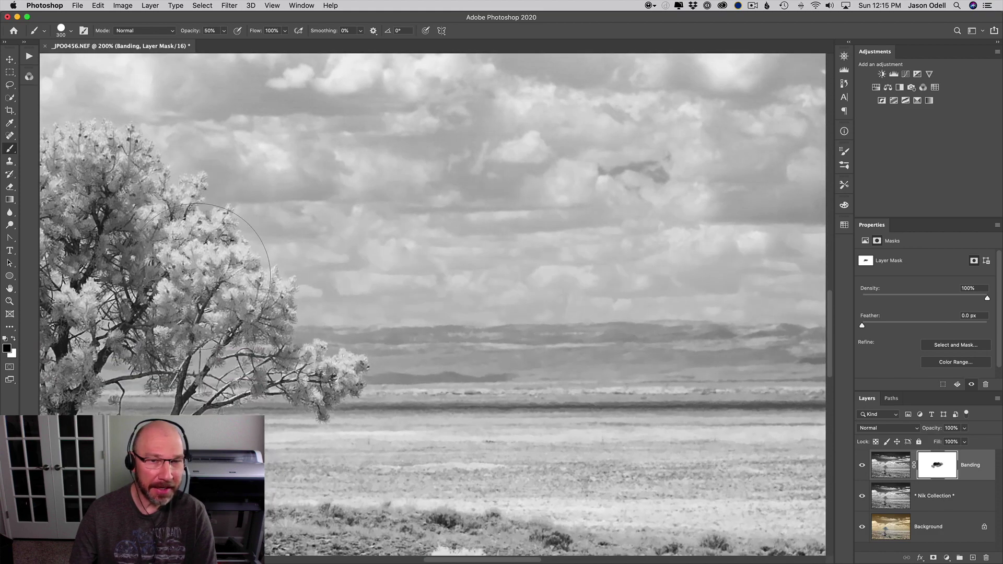
scroll(204, 277, "down", 5)
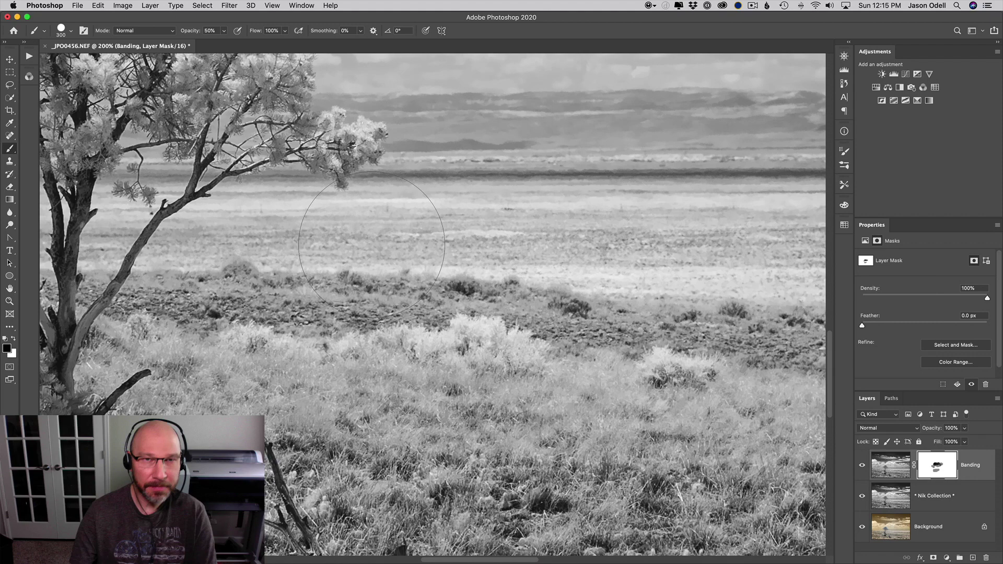
scroll(371, 244, "up", 4)
scroll(261, 219, "left", 9)
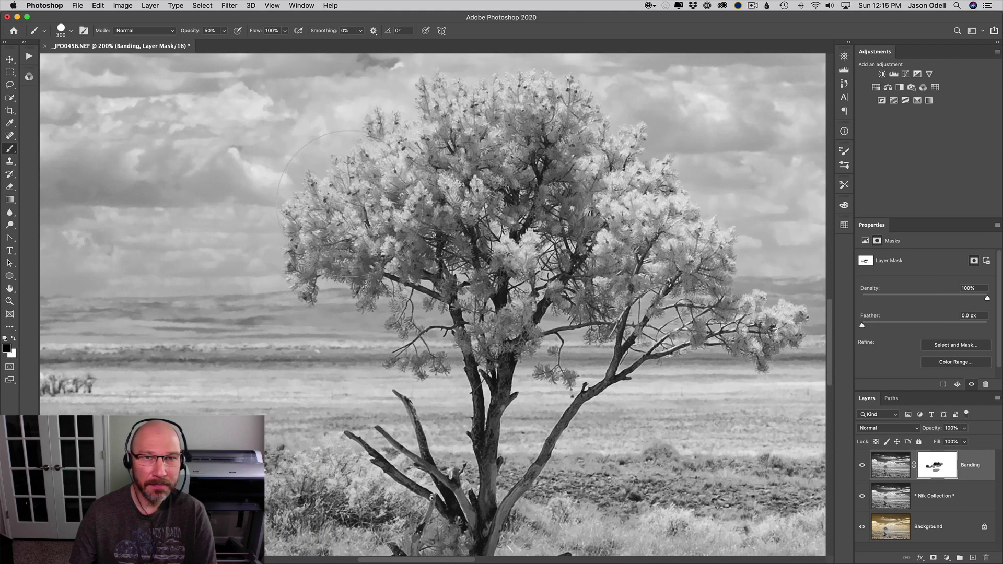
key("super+minus")
key("super+minus")
key("super+minus")
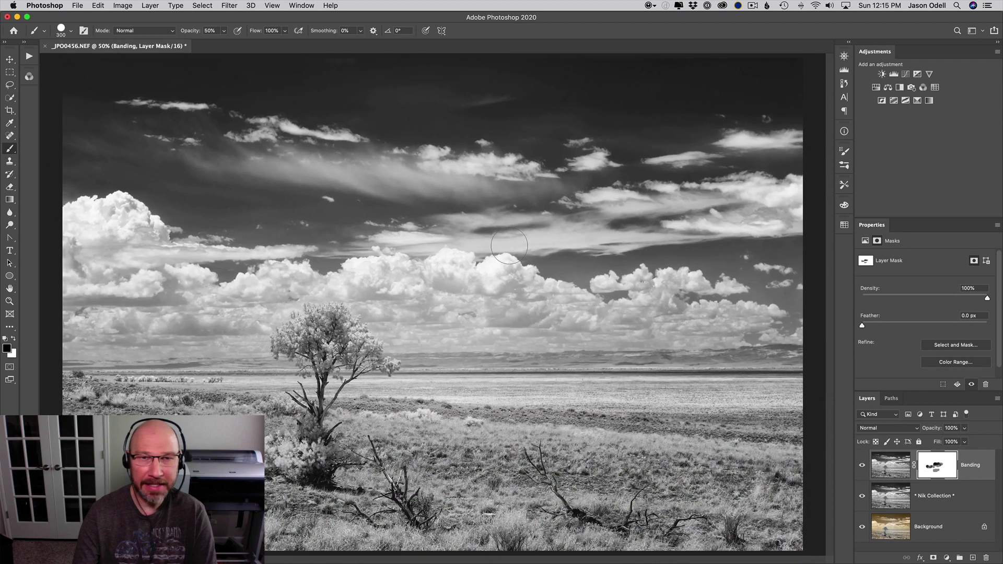